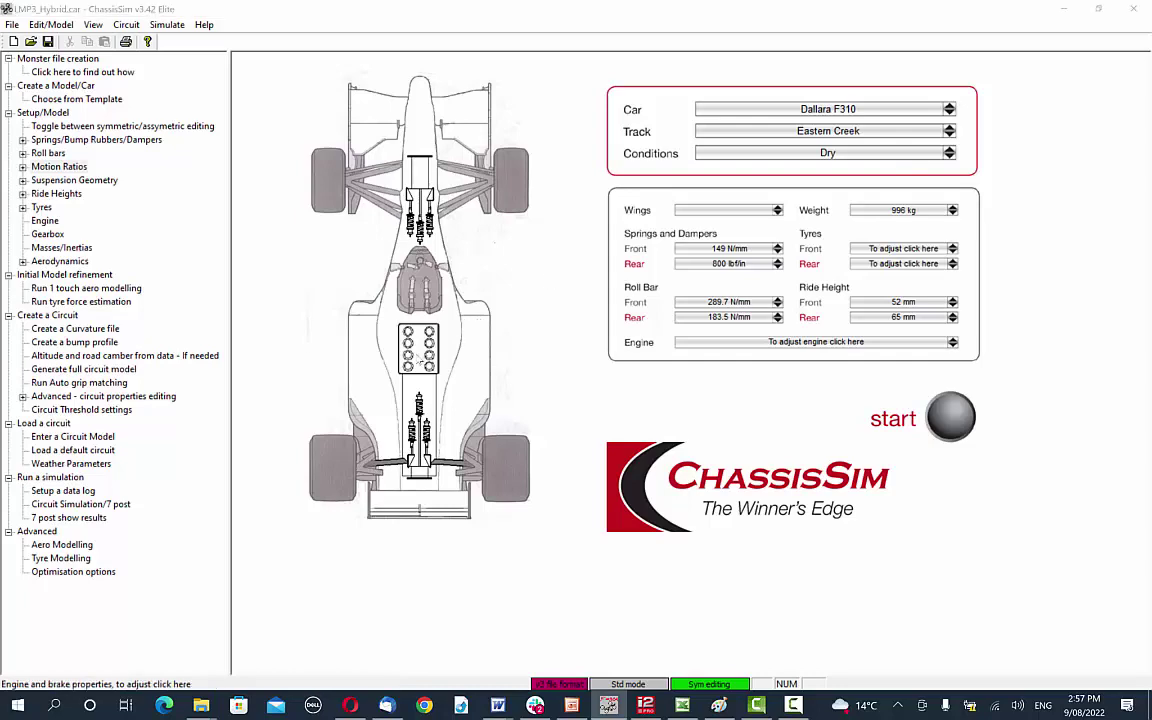
# Step: Open the KERS parameters from the engine properties and review the discharge modes, keeping Discharge every straight selected
pyautogui.click(815, 341)
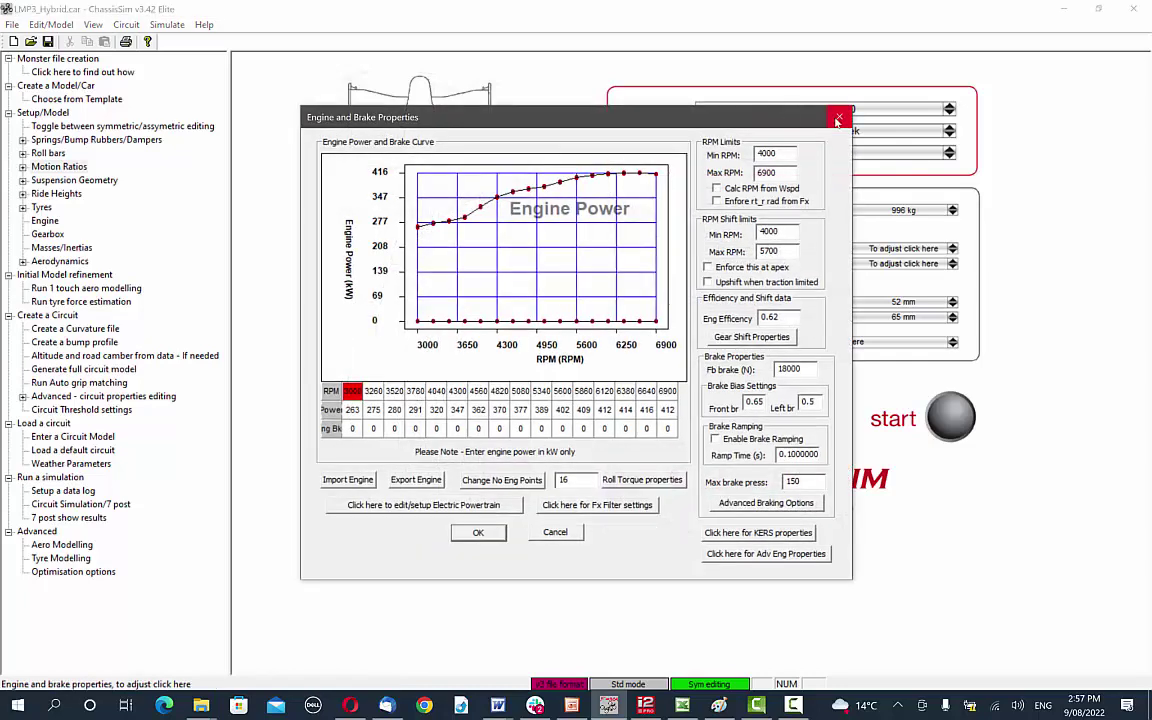
pyautogui.click(840, 118)
pyautogui.click(46, 221)
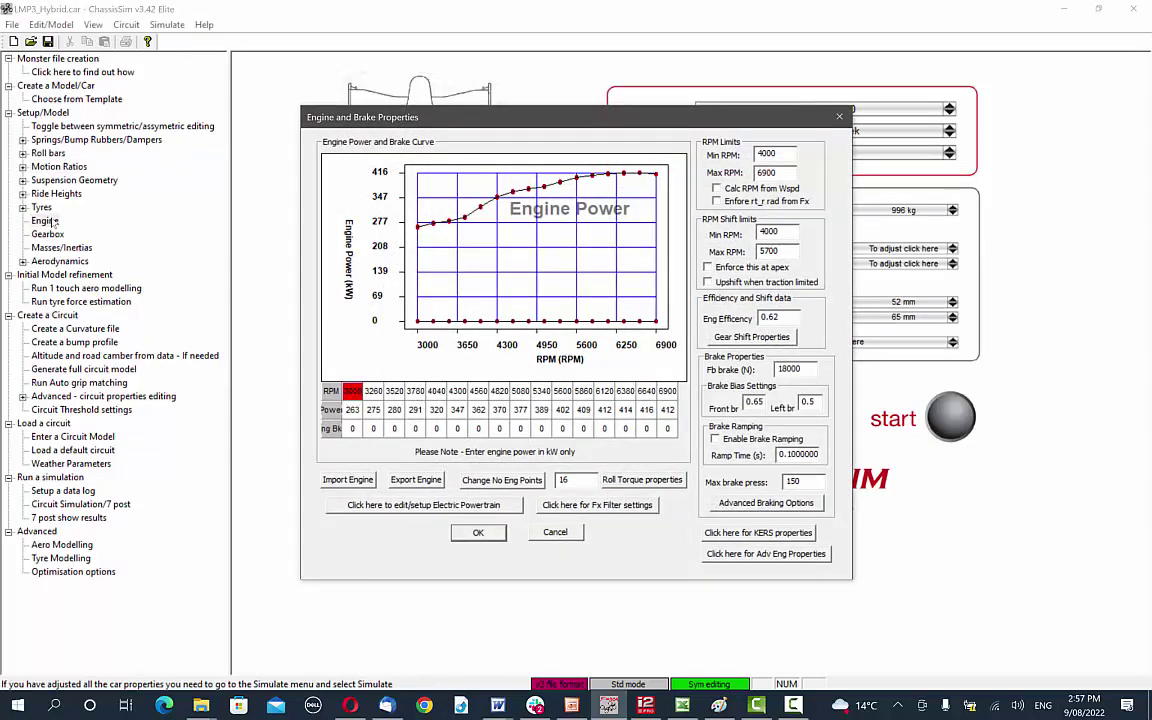
pyautogui.click(788, 538)
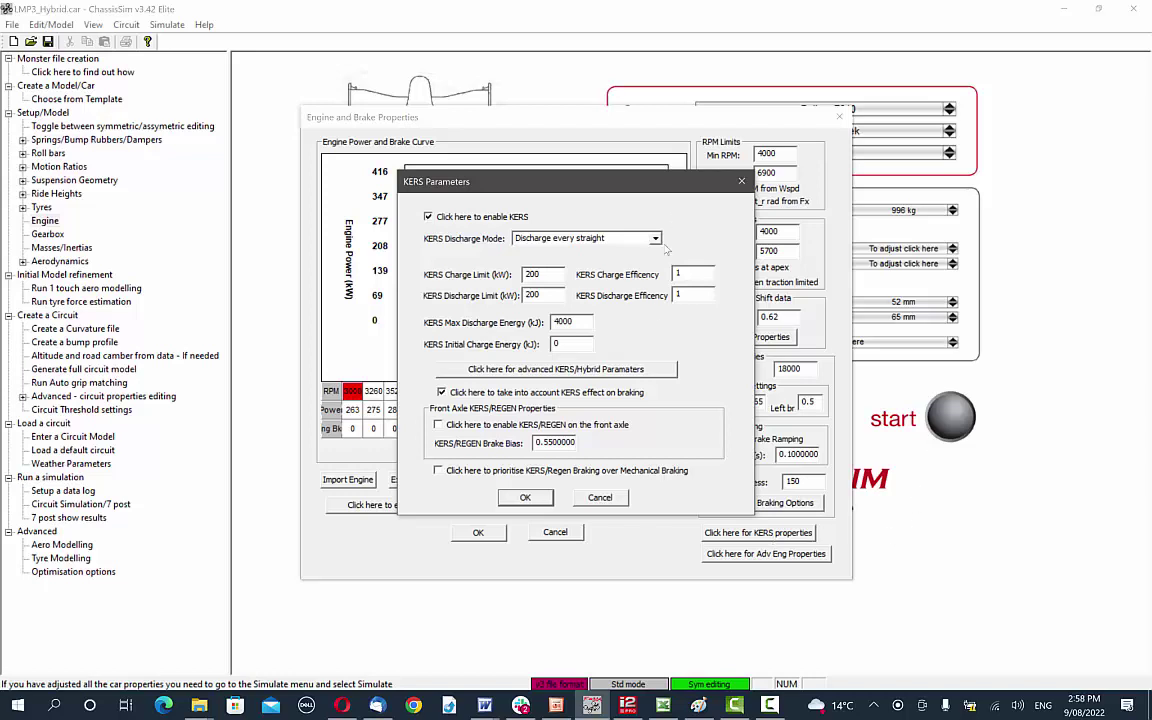
pyautogui.click(655, 238)
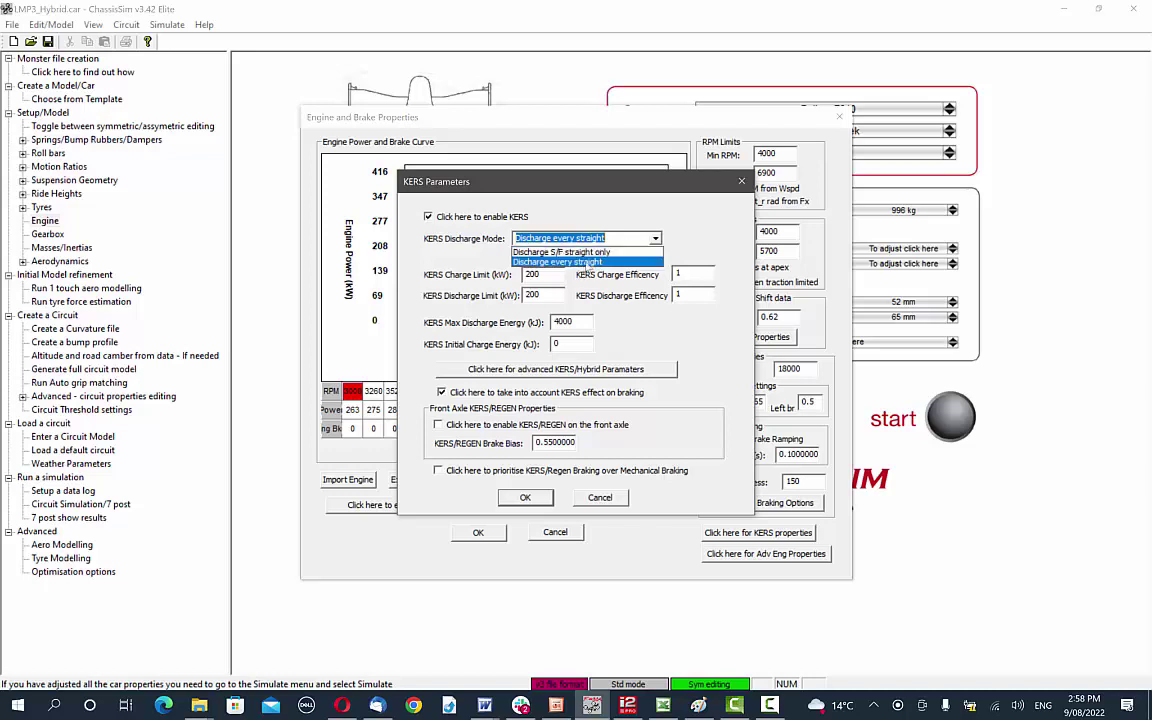
pyautogui.click(586, 262)
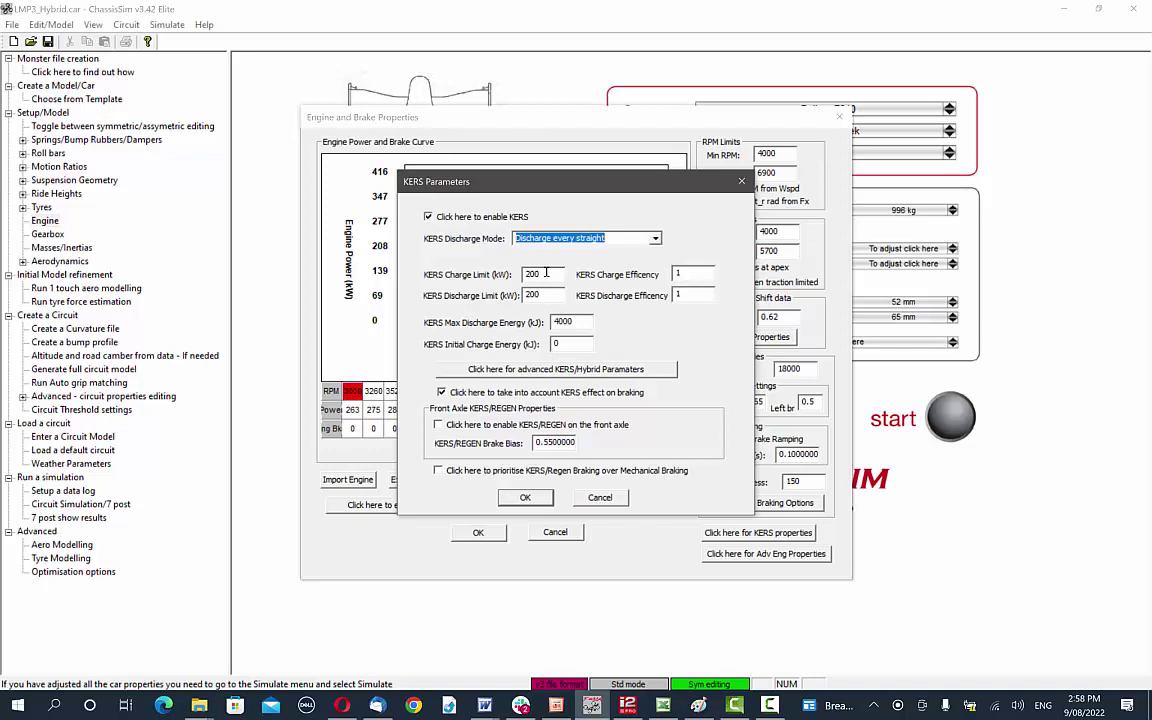
# Step: Review the KERS charge and discharge limits, efficiencies, maximum discharge energy and initial charge energy
pyautogui.click(547, 294)
pyautogui.moveTo(551, 302); pyautogui.dragTo(513, 300)
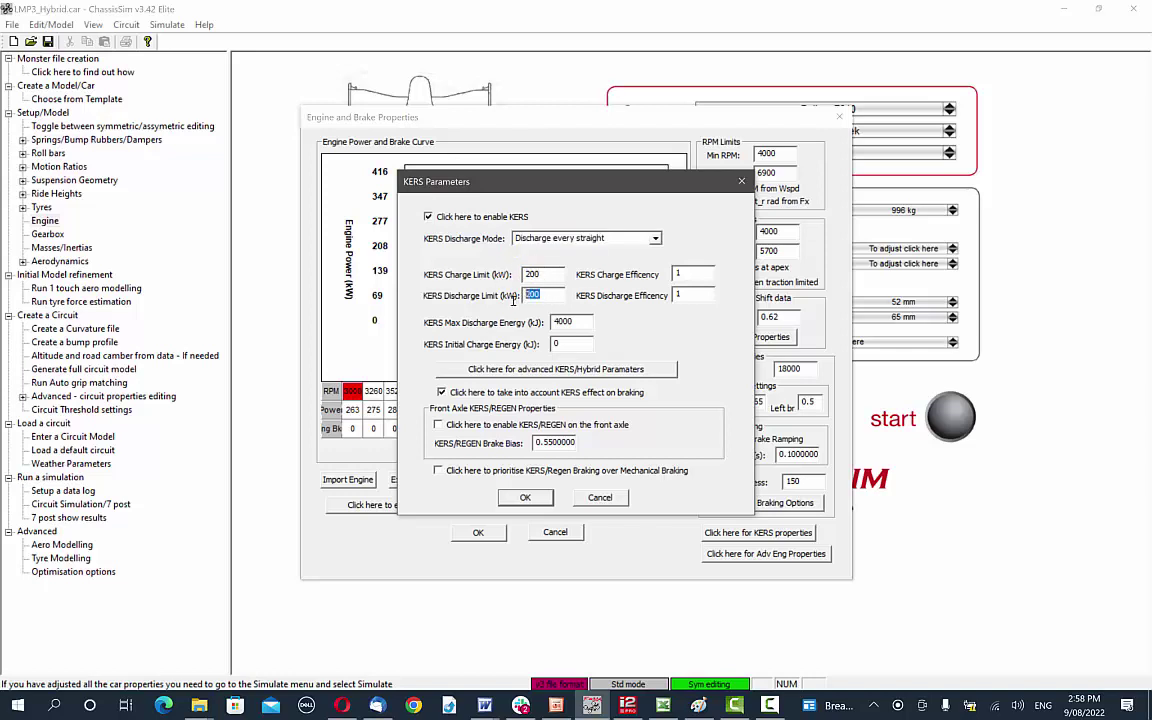
pyautogui.press('Tab')
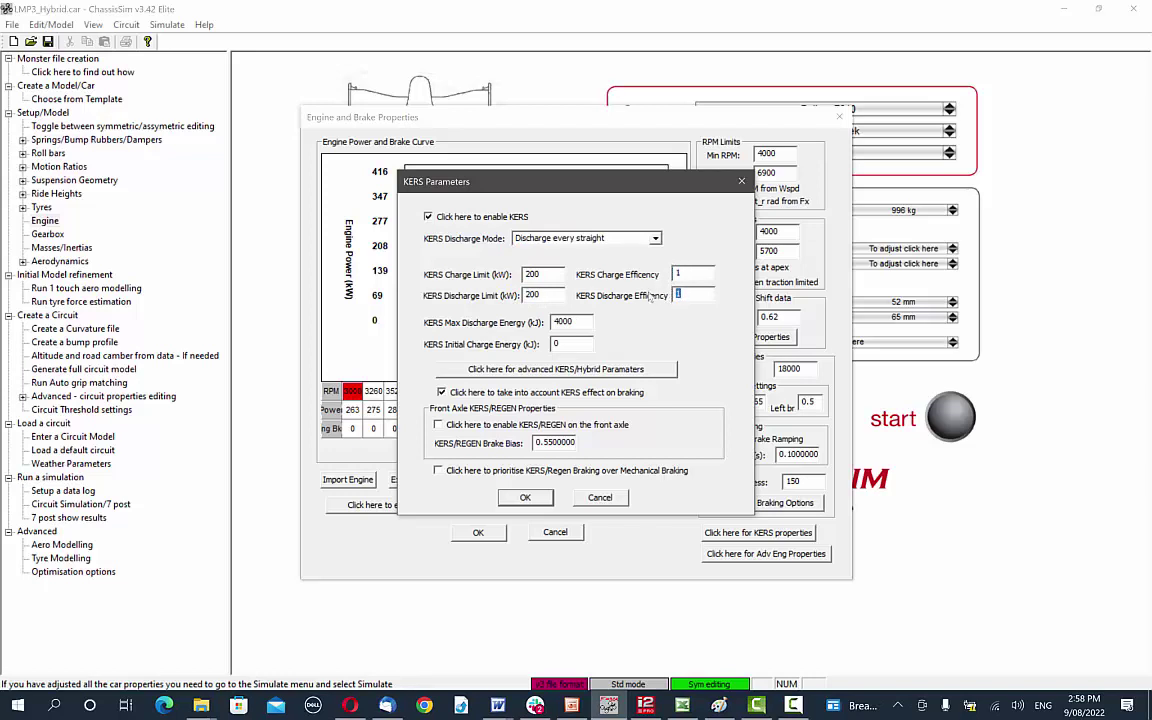
pyautogui.press('Tab')
pyautogui.doubleClick(582, 325)
pyautogui.click(574, 344)
pyautogui.write('.')
pyautogui.press('BackSpace')
# Step: Enable KERS/REGEN on the front axle and prioritise KERS/Regen braking over mechanical braking
pyautogui.click(516, 426)
pyautogui.moveTo(634, 183); pyautogui.dragTo(582, 184)
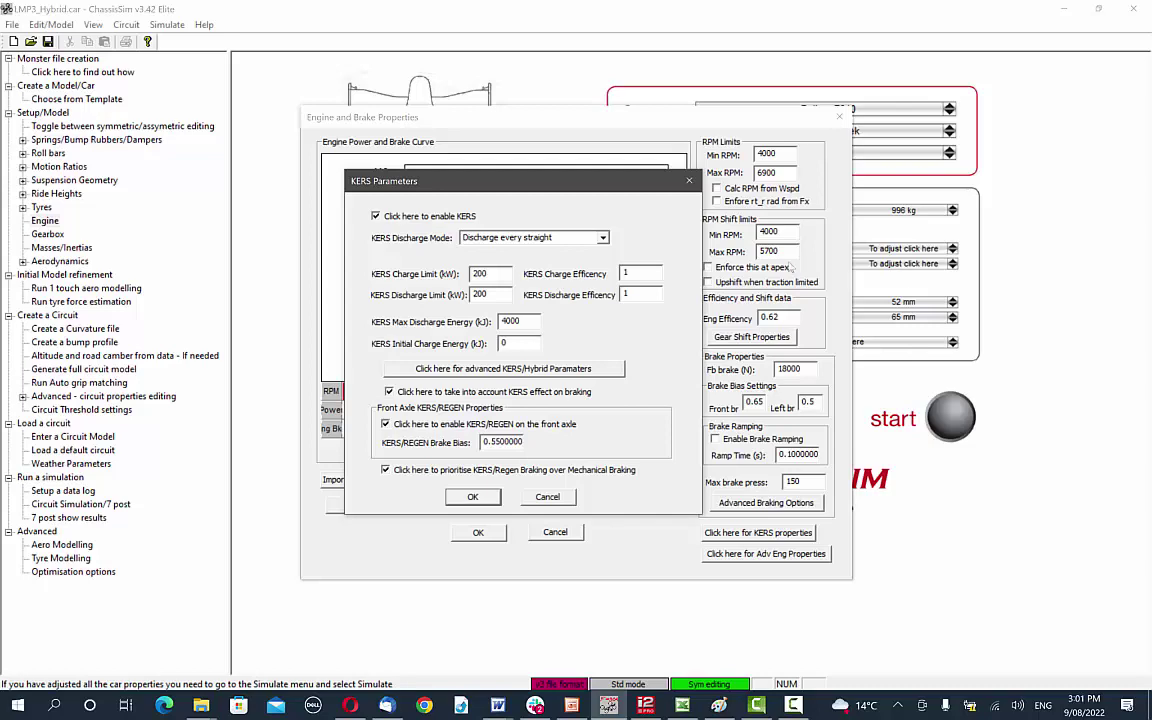
# Step: Enable KERS/Hybrid all wheel drive and engine/energy correction to power delivery in the advanced KERS/Hybrid parameters
pyautogui.click(537, 369)
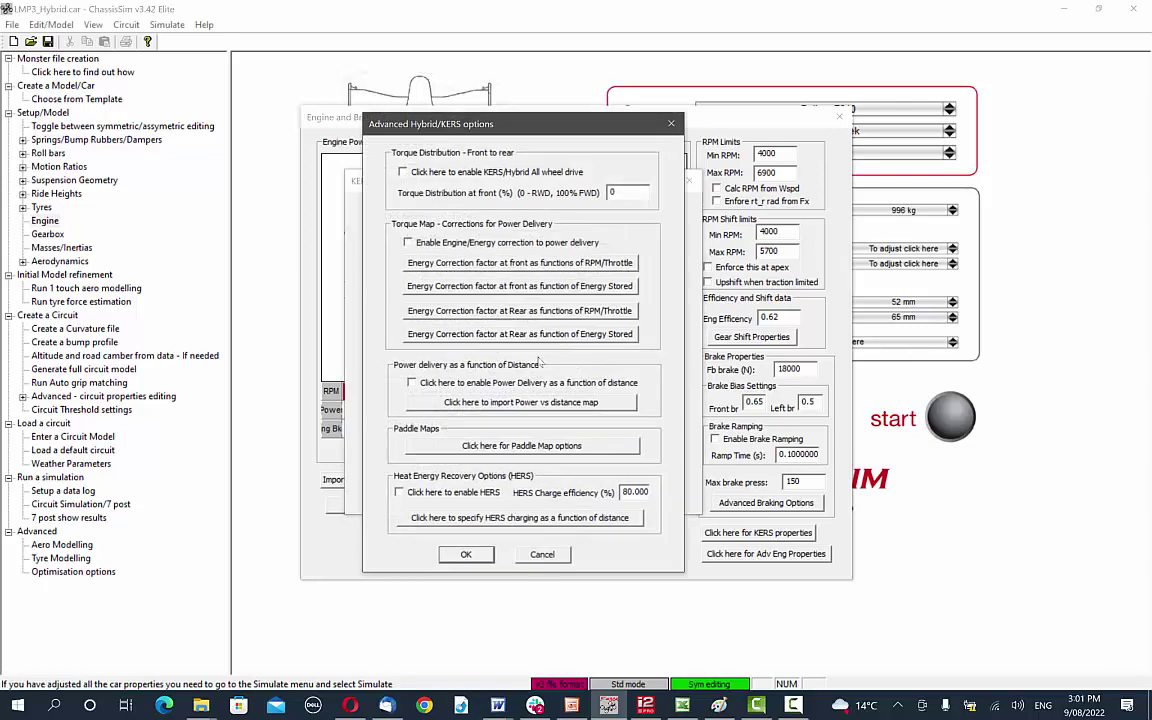
pyautogui.click(468, 172)
pyautogui.click(537, 246)
# Step: Examine the front energy correction factor maps as functions of RPM/throttle and of energy stored, discarding any edits
pyautogui.click(560, 263)
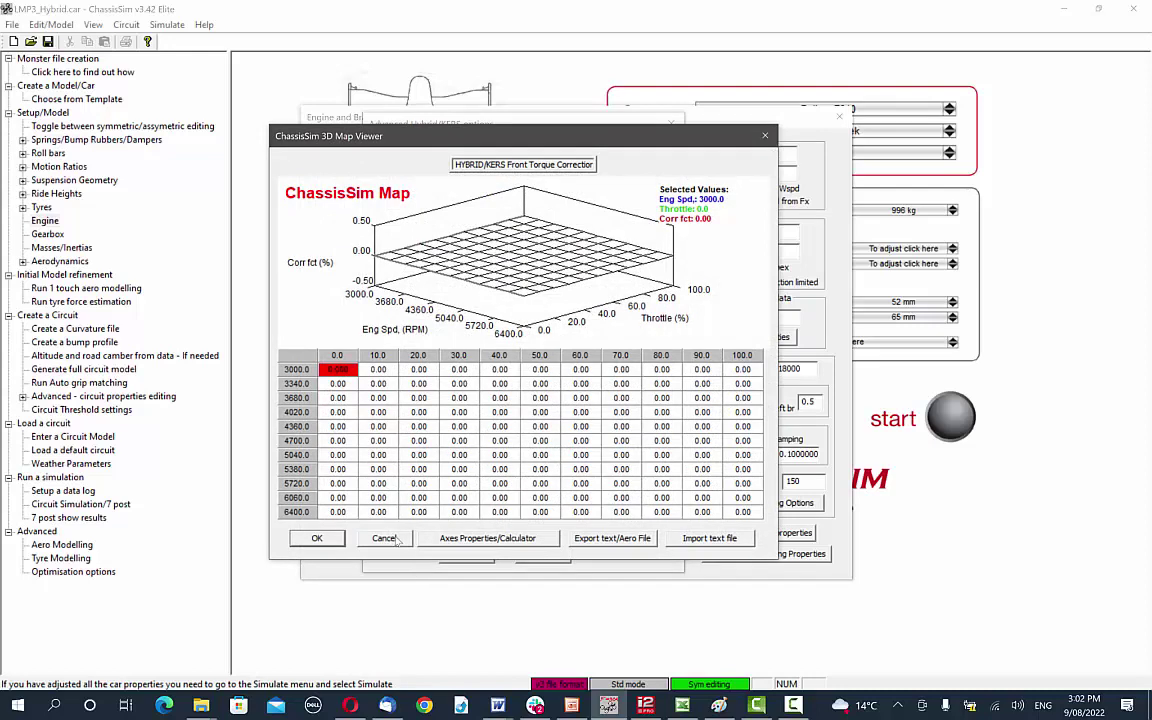
pyautogui.click(392, 539)
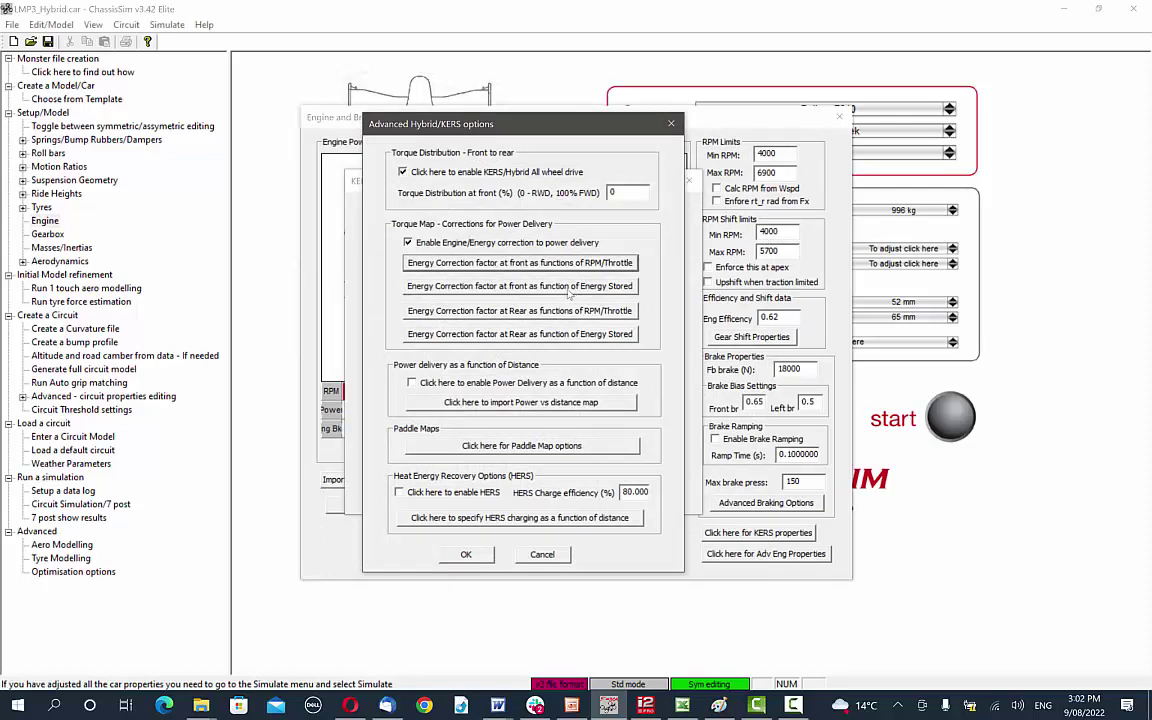
pyautogui.click(568, 289)
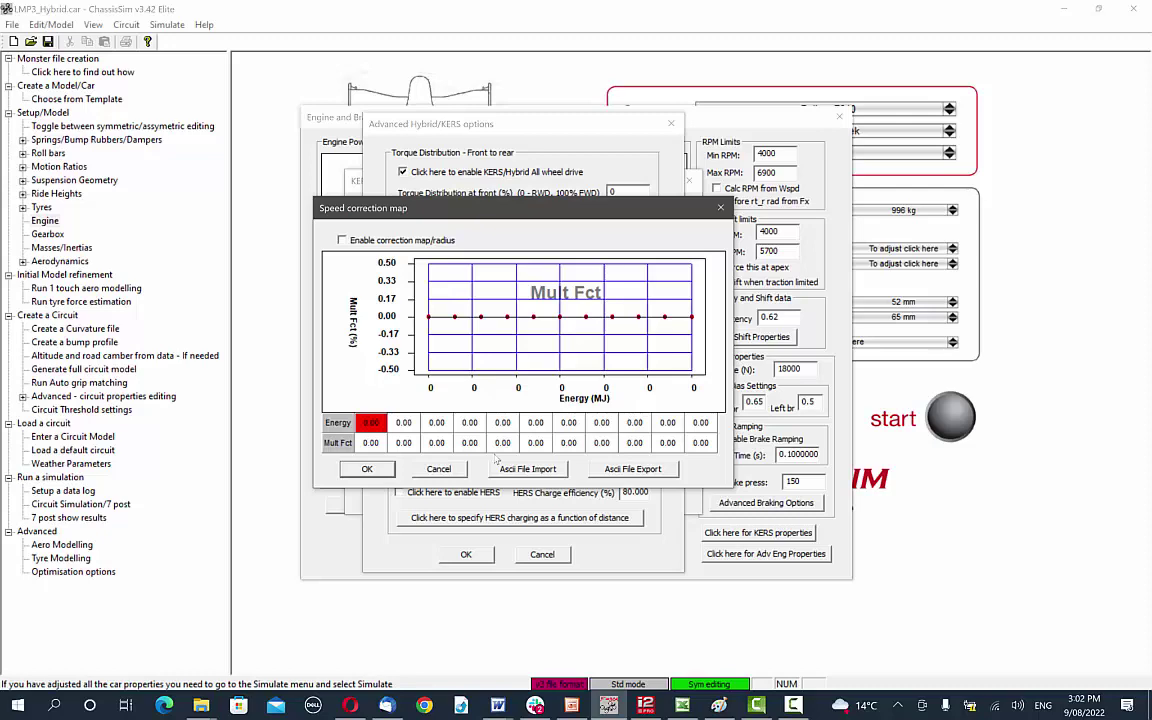
pyautogui.press('Escape')
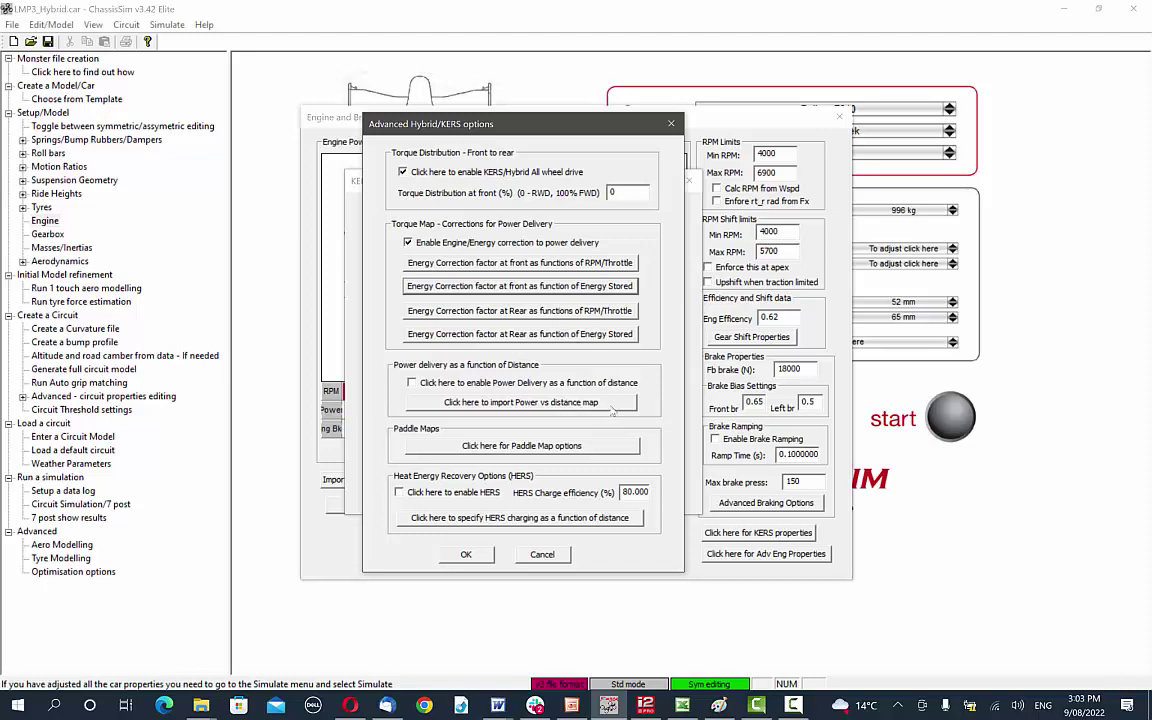
# Step: Enable power delivery as a function of distance, and discard all changes to the advanced hybrid and KERS parameters
pyautogui.click(512, 389)
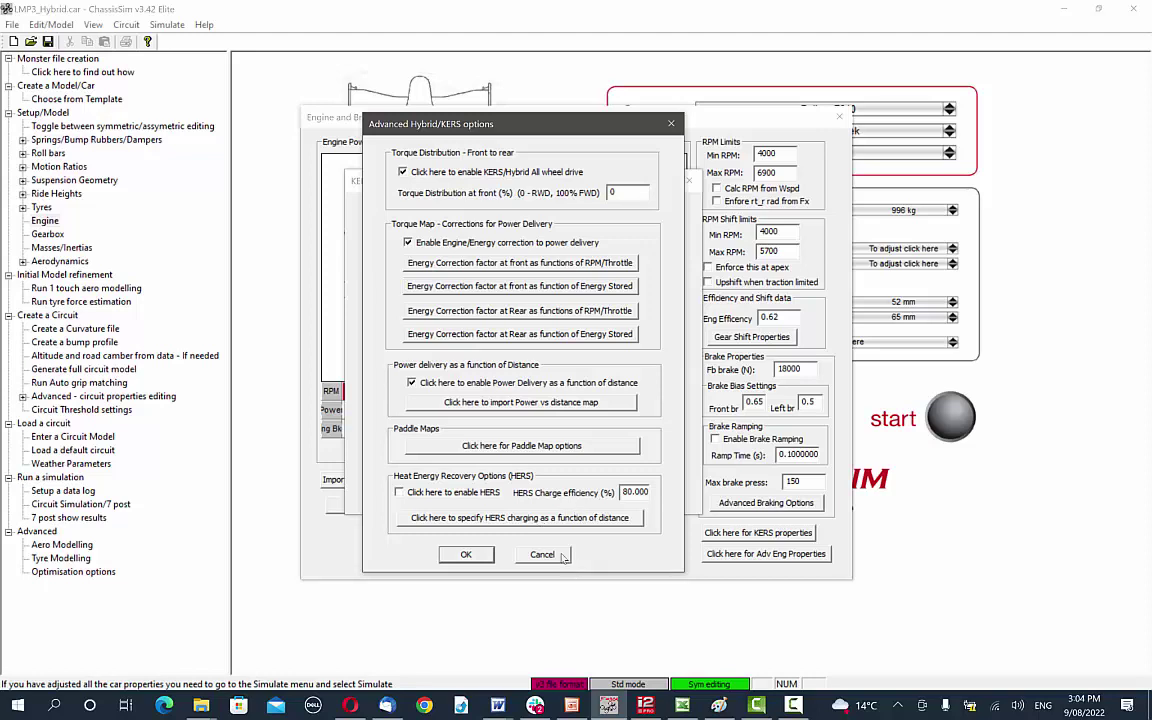
pyautogui.click(561, 556)
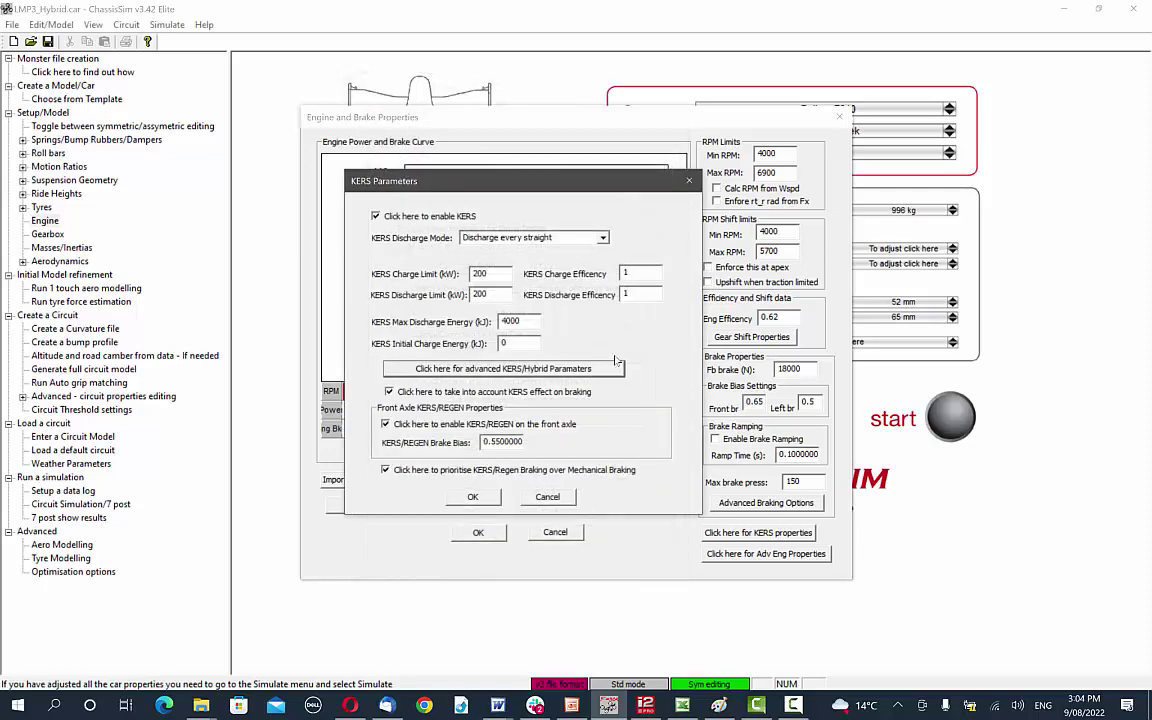
pyautogui.press('Tab')
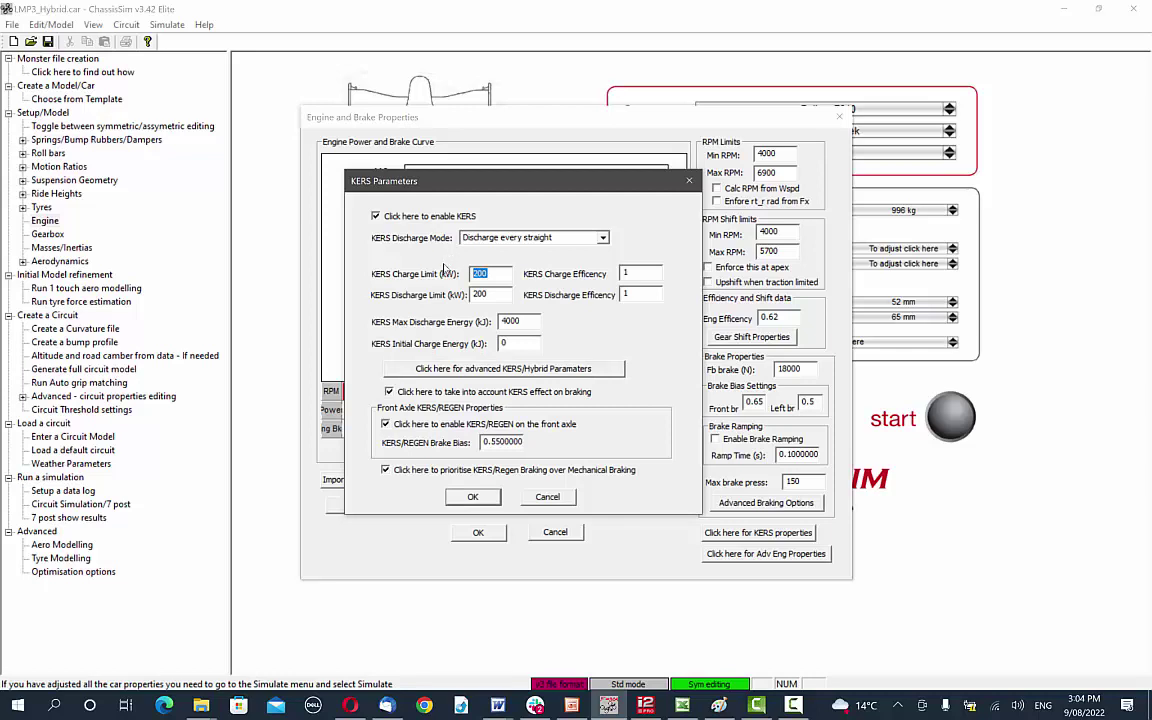
pyautogui.click(548, 498)
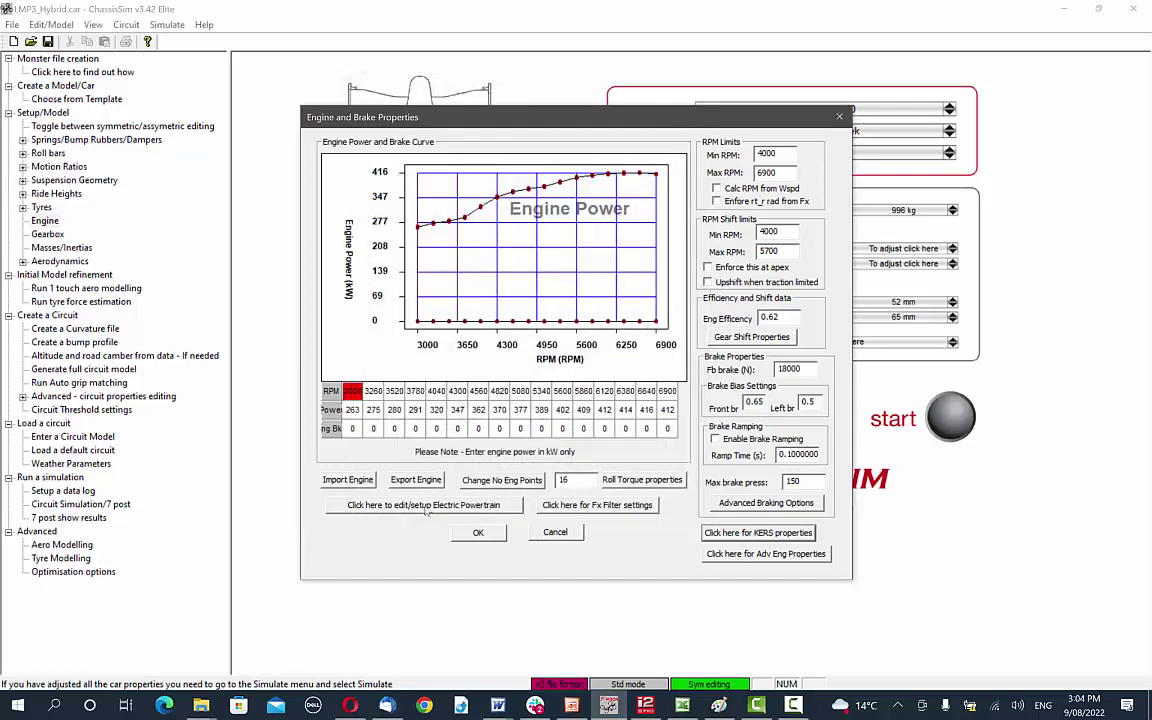
# Step: Examine Brake Regen Map 1 in the electric powertrain's brake regeneration options and leave the powertrain setup without saving
pyautogui.click(425, 507)
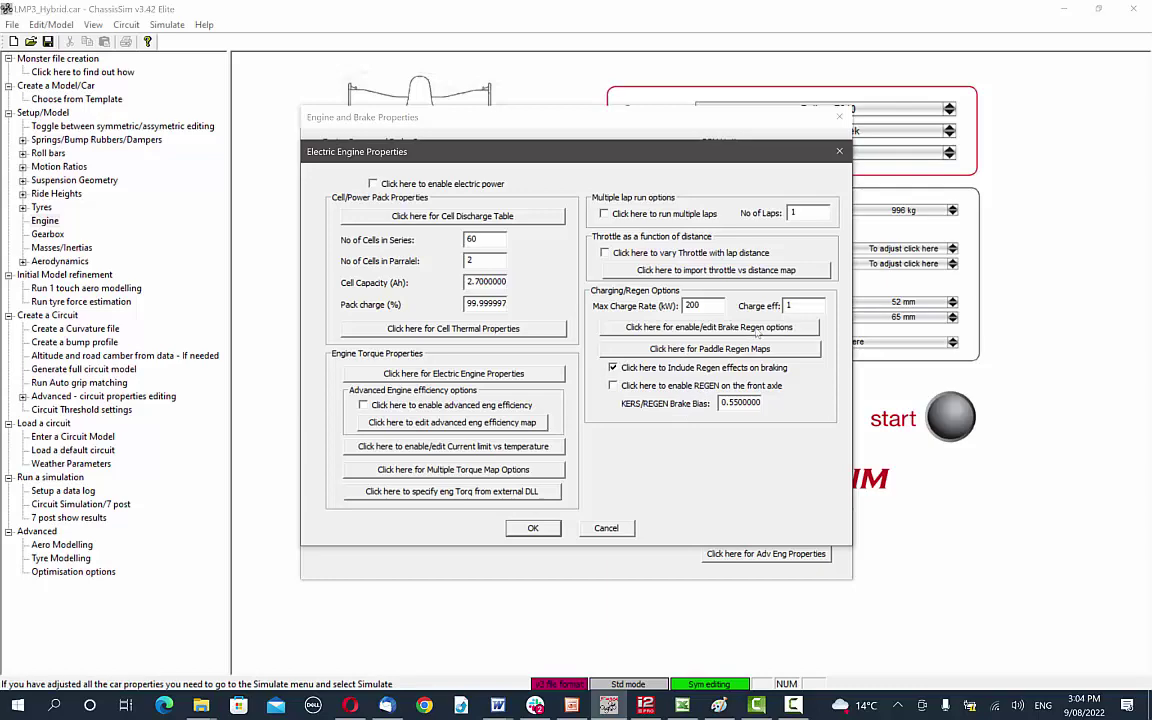
pyautogui.click(757, 331)
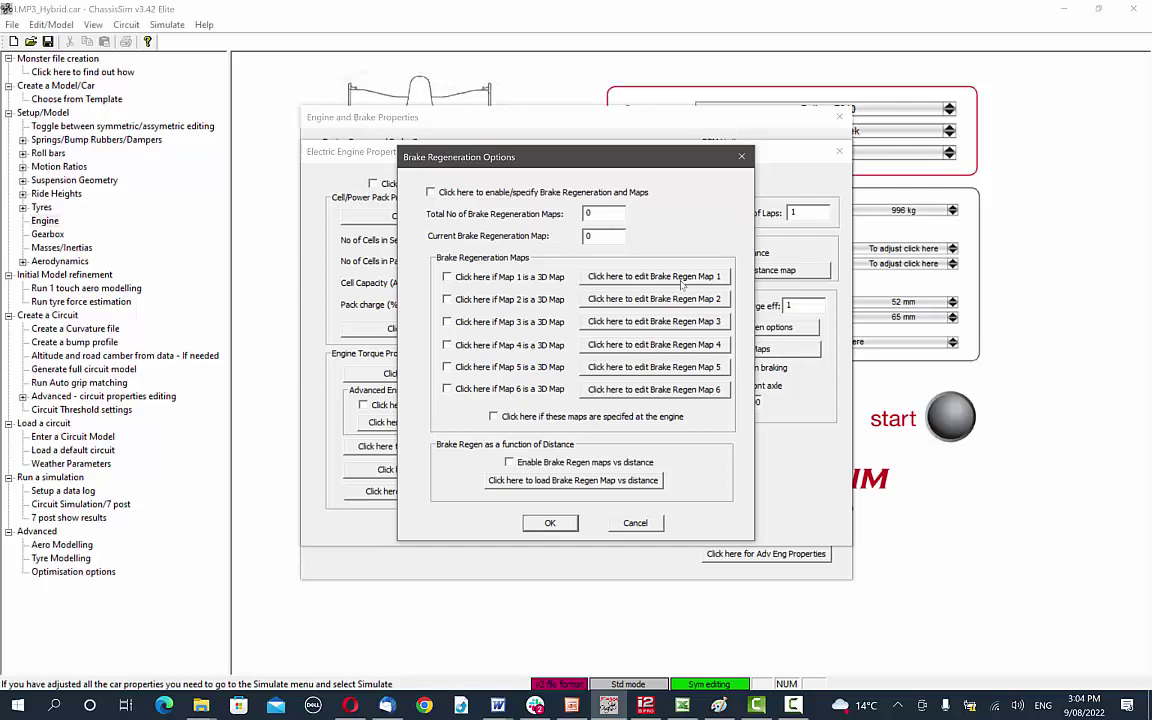
pyautogui.click(620, 276)
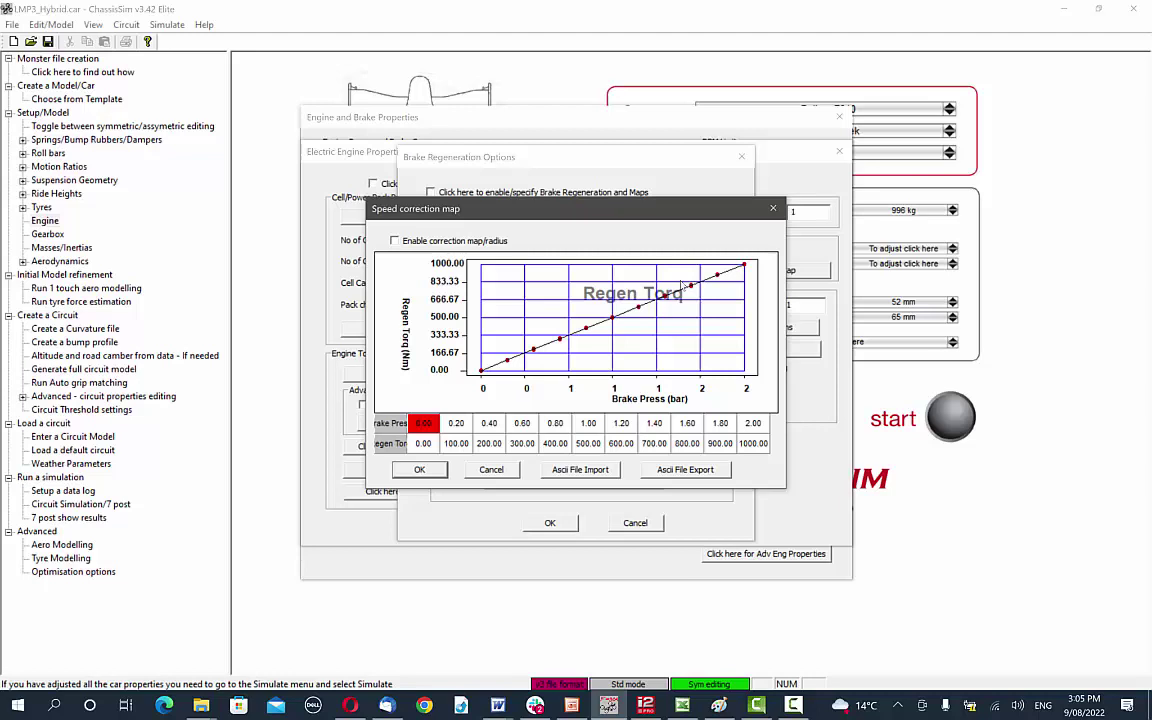
pyautogui.click(500, 470)
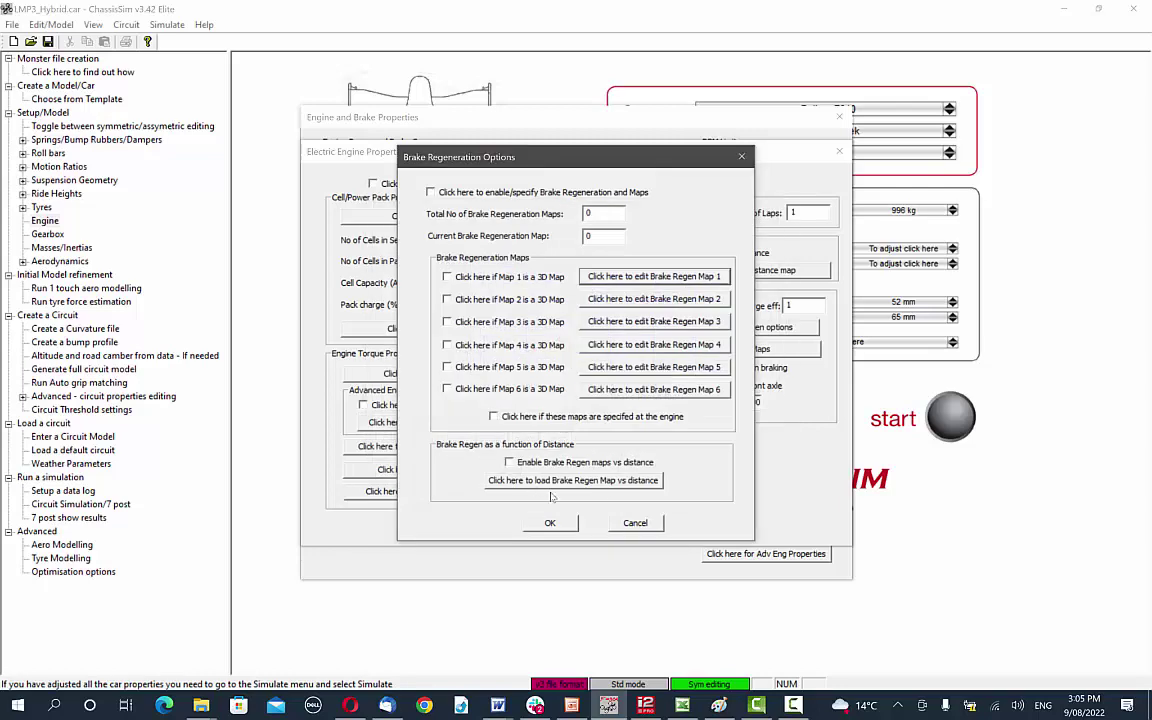
pyautogui.click(637, 525)
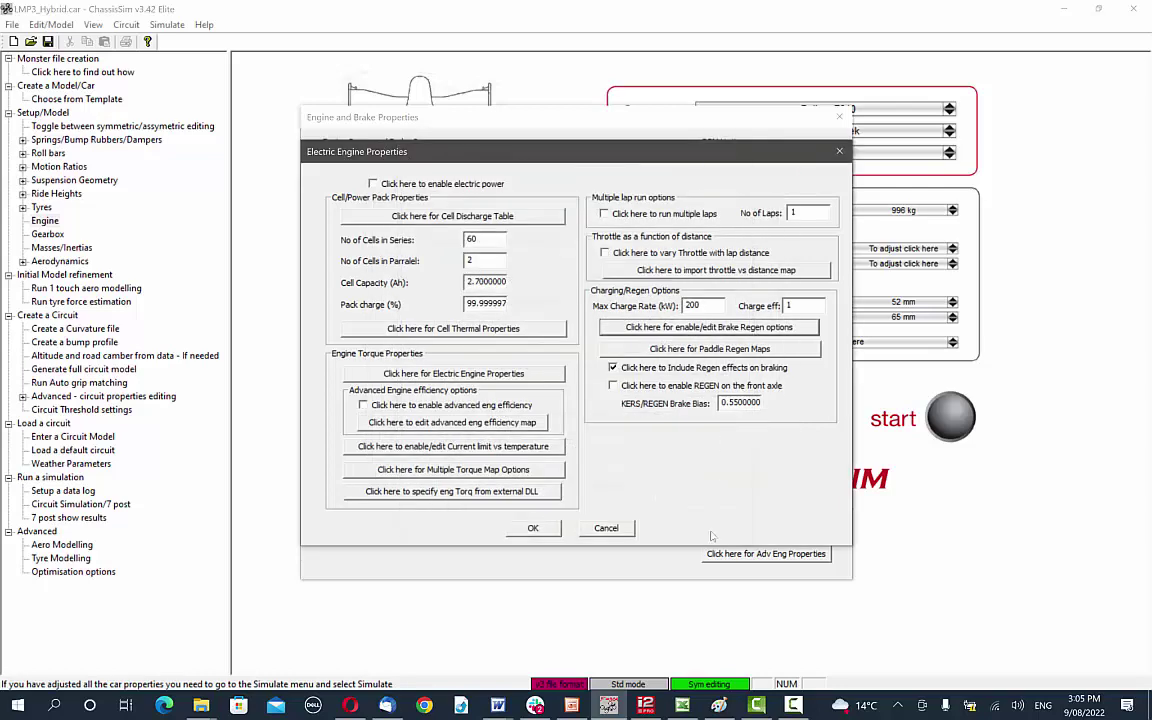
pyautogui.click(596, 530)
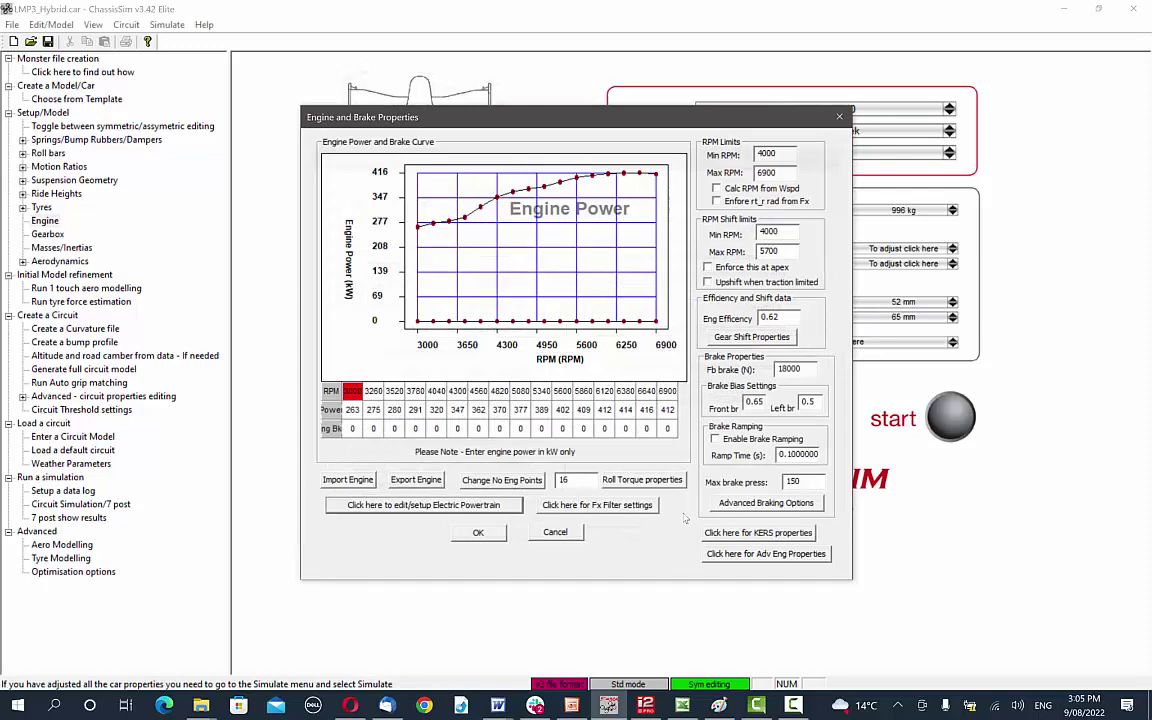
# Step: Reopen the KERS parameters from the engine and brake properties
pyautogui.click(745, 533)
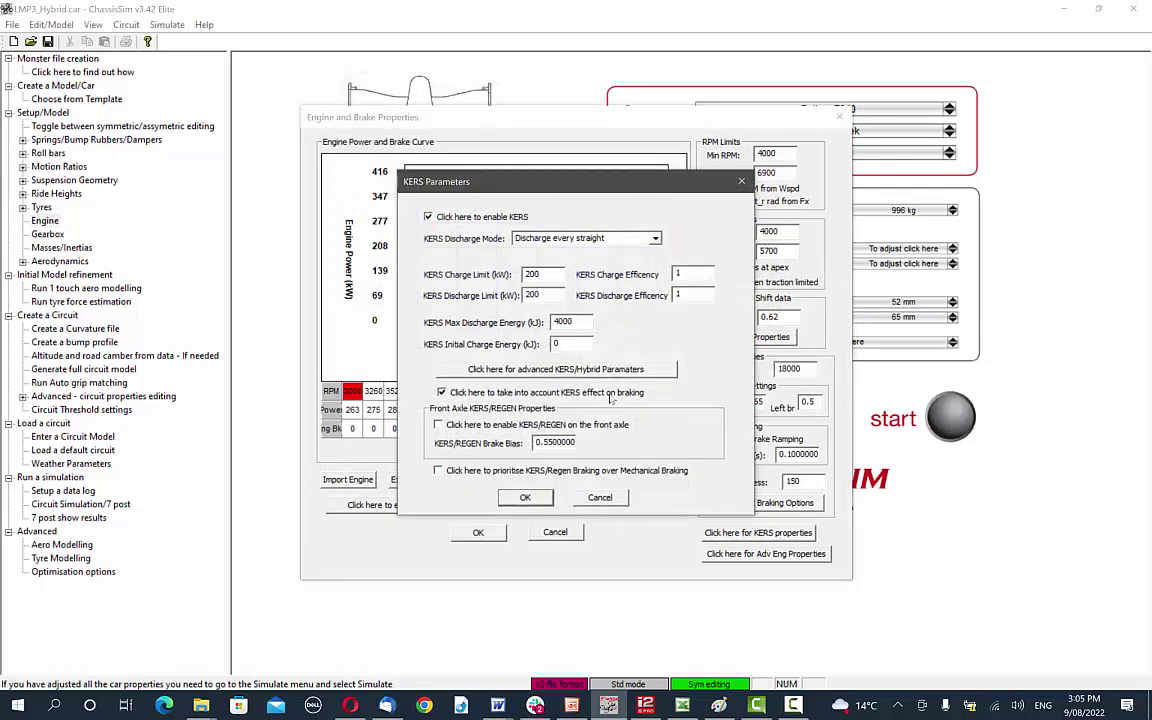